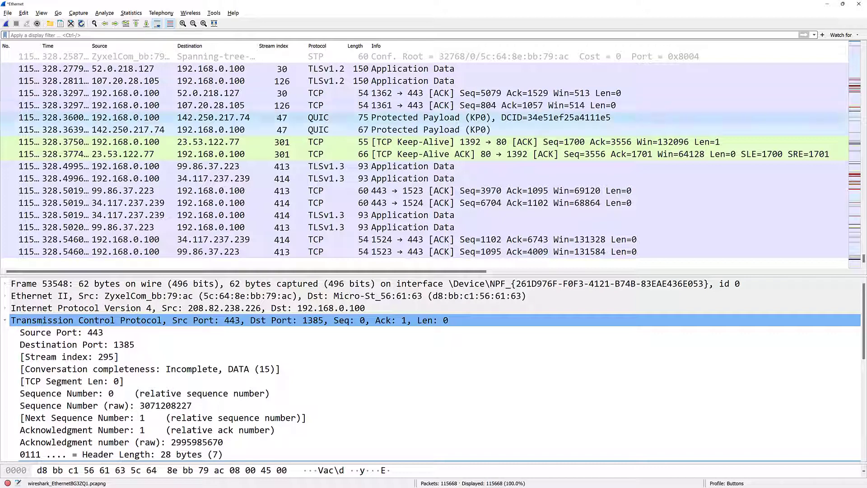
Step: Filter the packet list to tcp and select the ACK packet from port 443 to 1382
{"action": "type", "text": "tcp"}
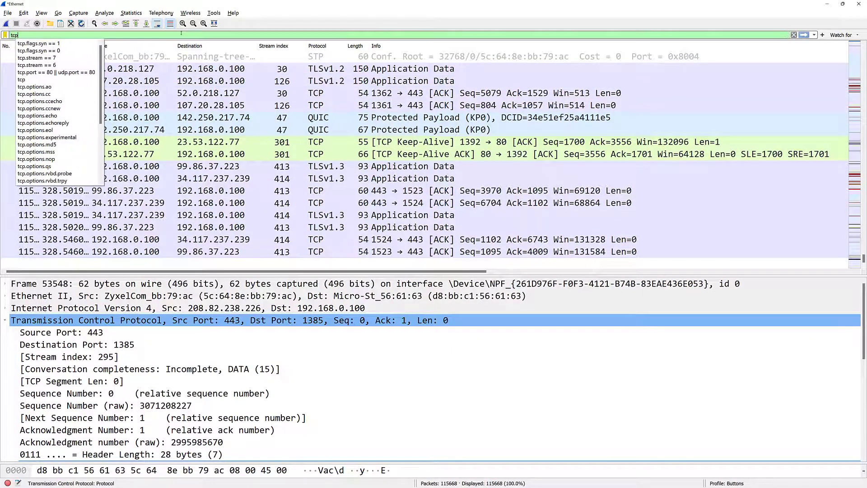
{"action": "key", "text": "Return"}
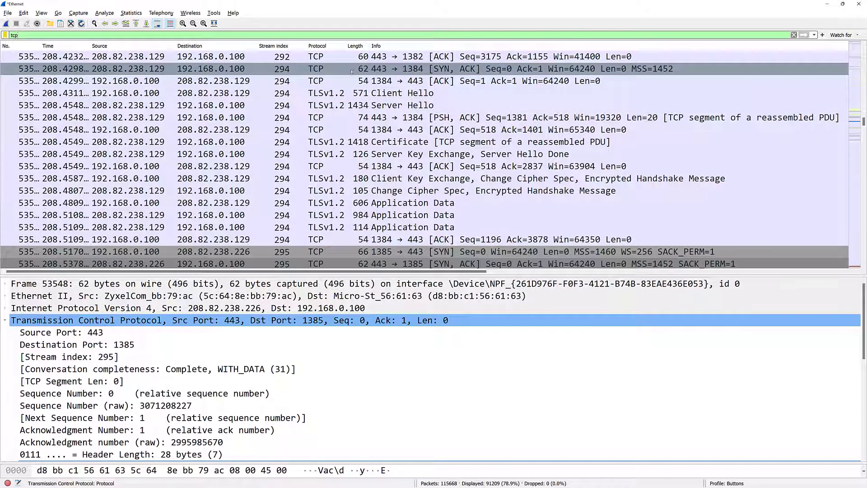
{"action": "left_click", "coordinate": [452, 56]}
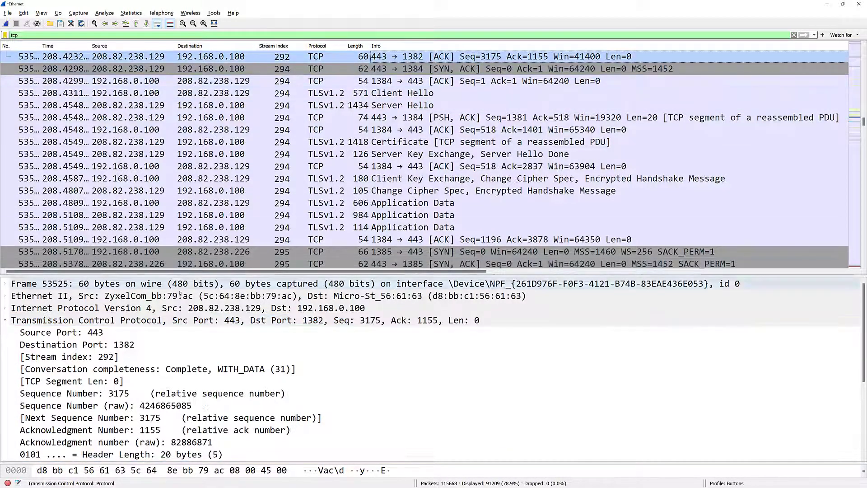
Step: Enlarge the packet details area and expand the TCP flags to select the Syn flag
{"action": "left_click_drag", "start_coordinate": [183, 273], "coordinate": [182, 111]}
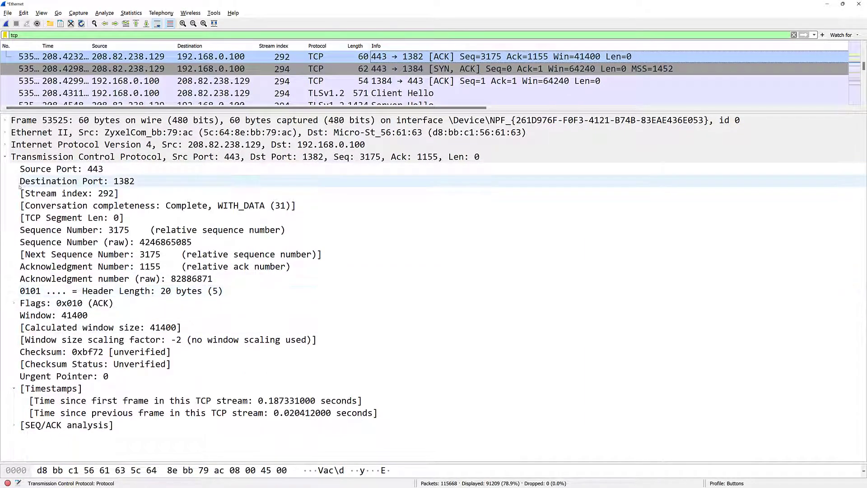
{"action": "left_click", "coordinate": [14, 303]}
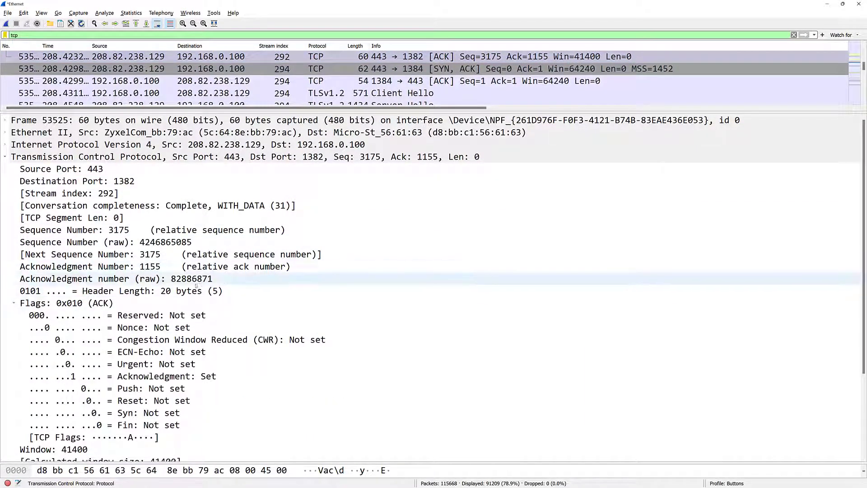
{"action": "left_click", "coordinate": [179, 413]}
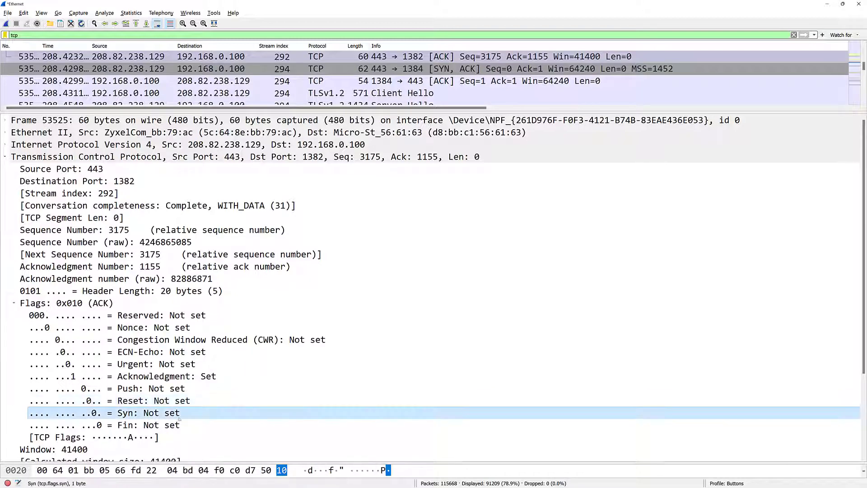
Step: Create a display filter from the packet's Syn flag and change it to tcp.flags.syn == 1
{"action": "left_click_drag", "start_coordinate": [192, 414], "coordinate": [111, 56]}
{"action": "left_click", "coordinate": [111, 55]}
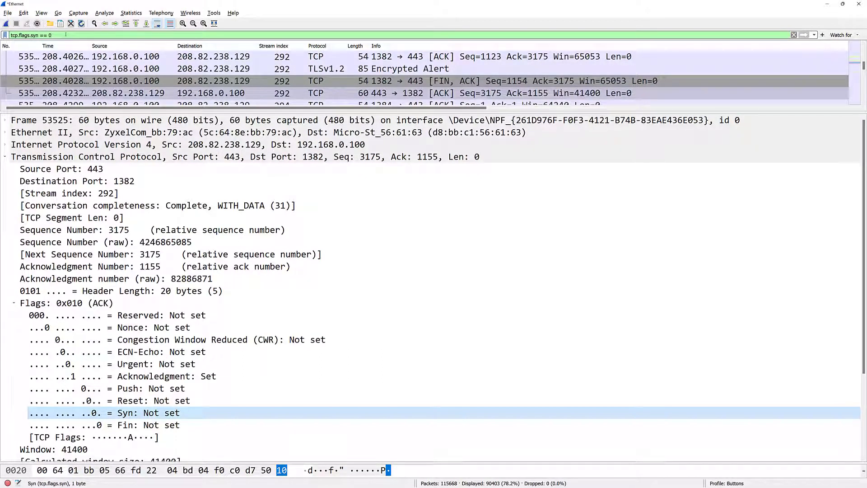
{"action": "left_click", "coordinate": [66, 34]}
{"action": "key", "text": "BackSpace"}
{"action": "type", "text": "1"}
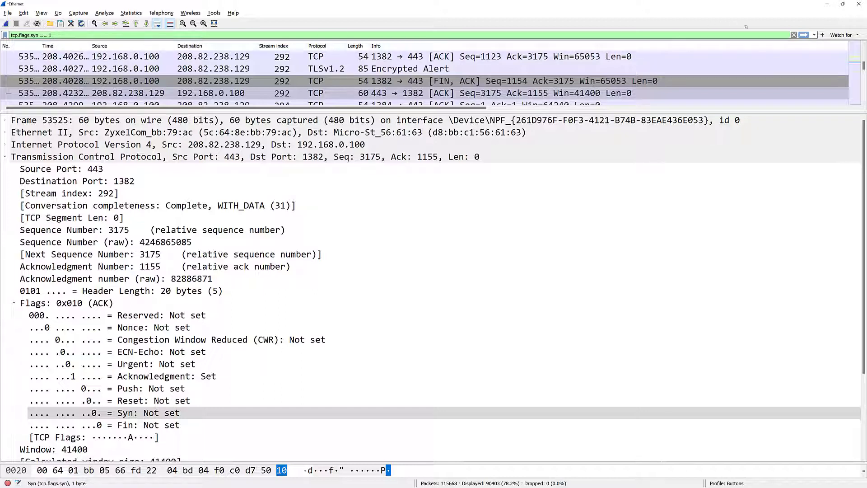
Step: Save the tcp.flags.syn == 1 filter as a filter button labelled TCP//SYNs
{"action": "left_click", "coordinate": [823, 35]}
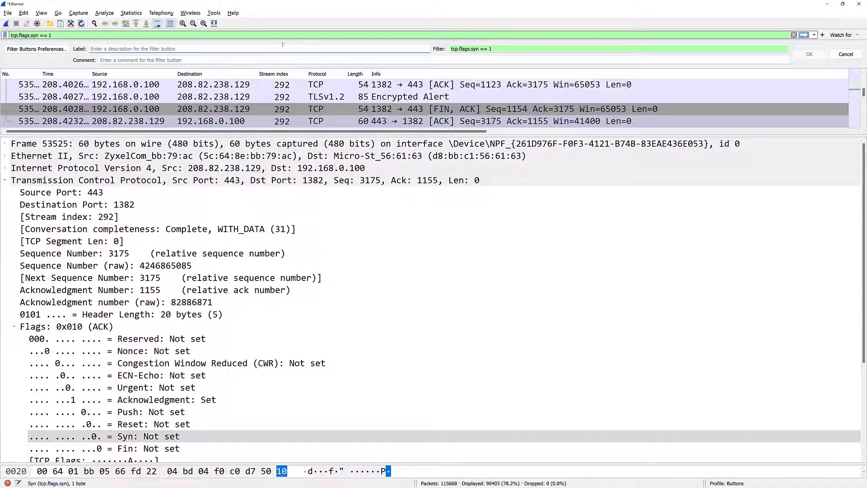
{"action": "type", "text": "SYSN"}
{"action": "key", "text": "BackSpace"}
{"action": "key", "text": "BackSpace"}
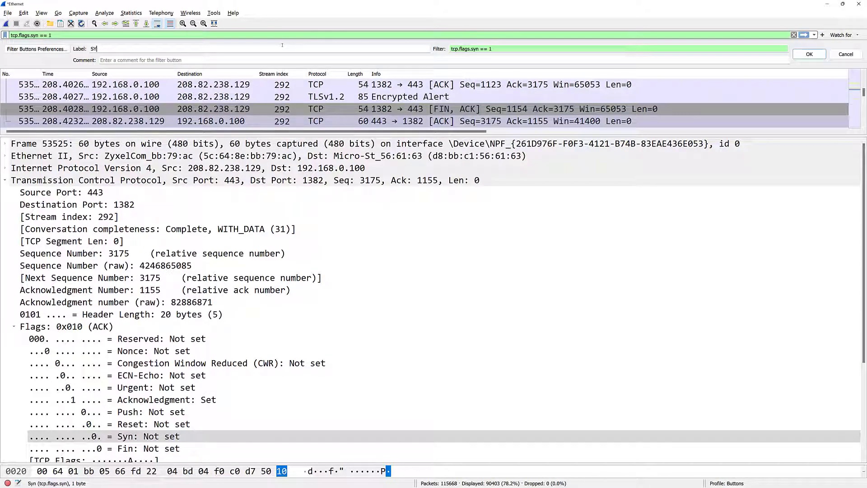
{"action": "type", "text": "Ns"}
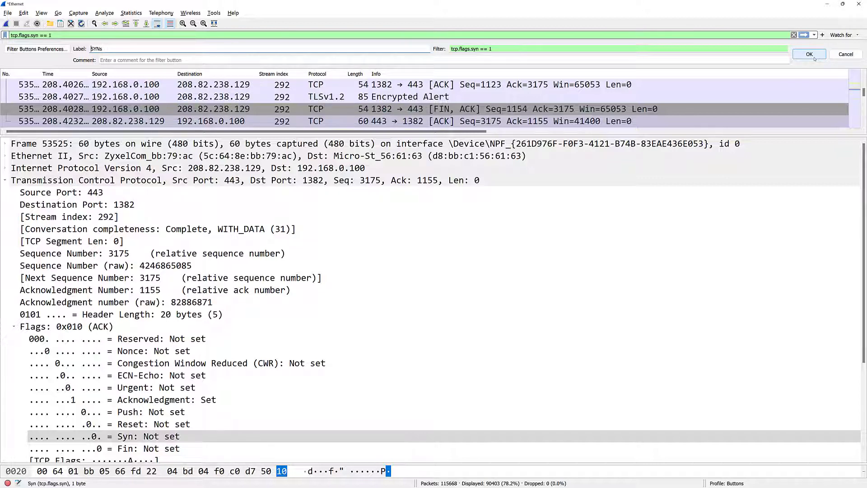
{"action": "type", "text": "//"}
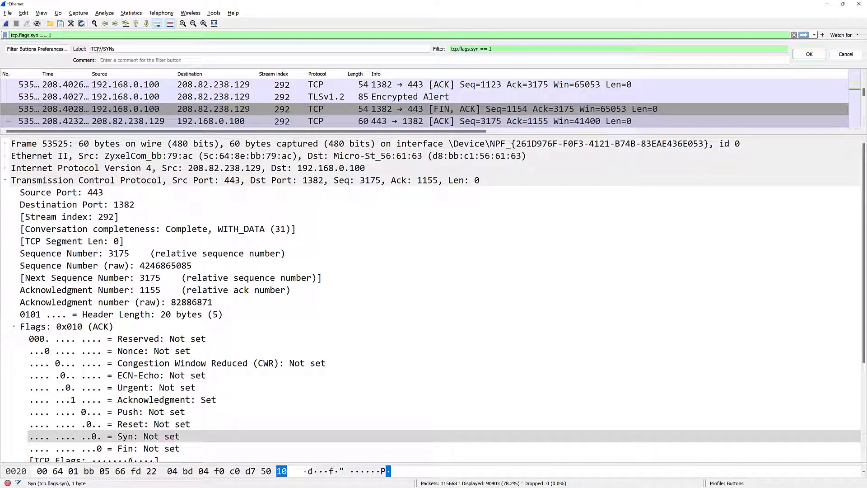
{"action": "left_click", "coordinate": [103, 49]}
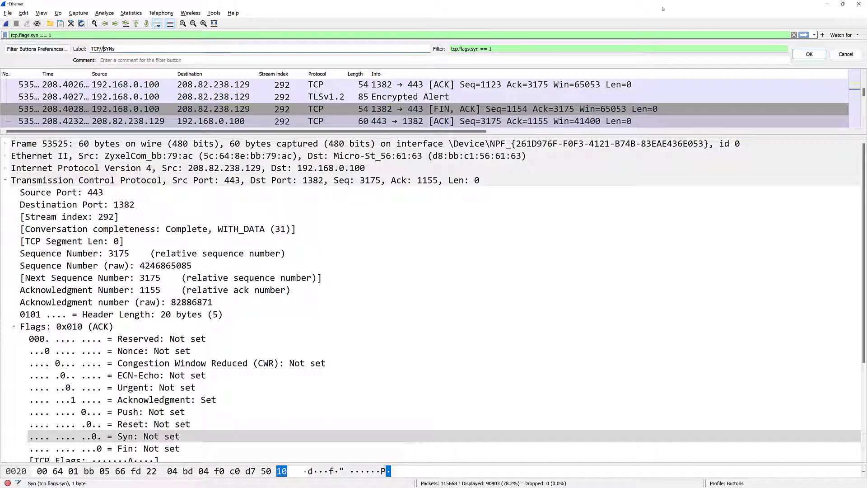
{"action": "left_click", "coordinate": [808, 54]}
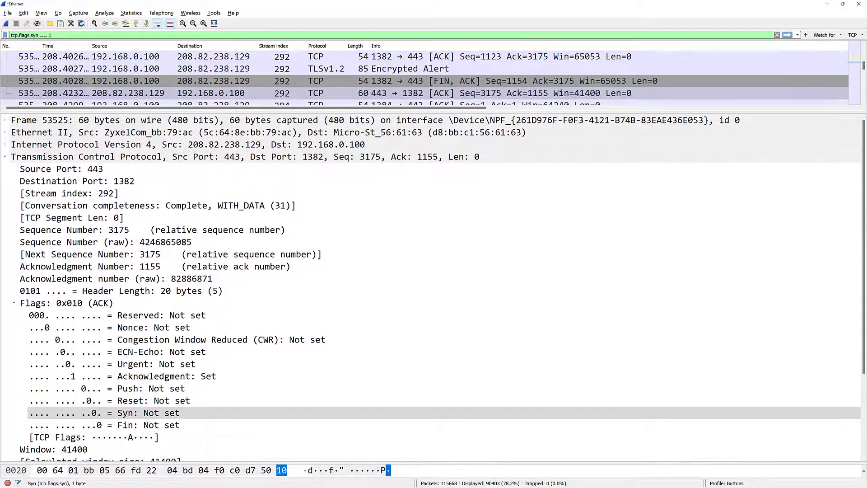
Step: Apply the saved SYNs filter from the TCP button group and enlarge the packet list area
{"action": "left_click", "coordinate": [853, 35]}
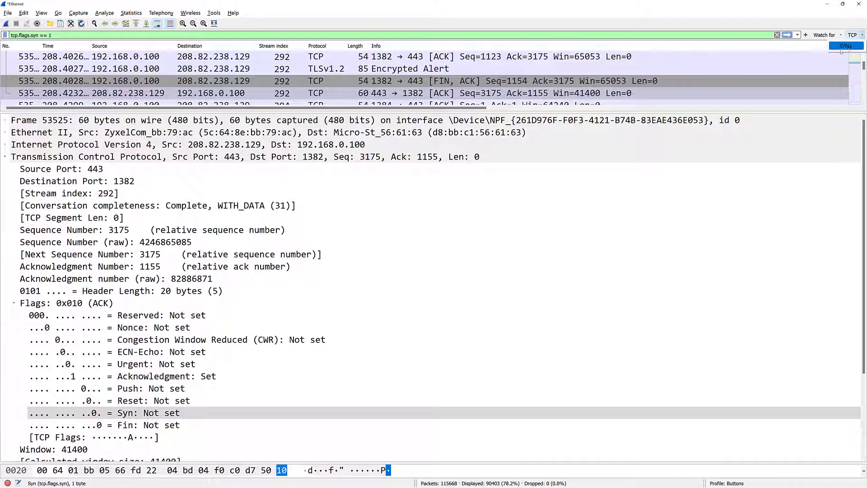
{"action": "left_click", "coordinate": [852, 46]}
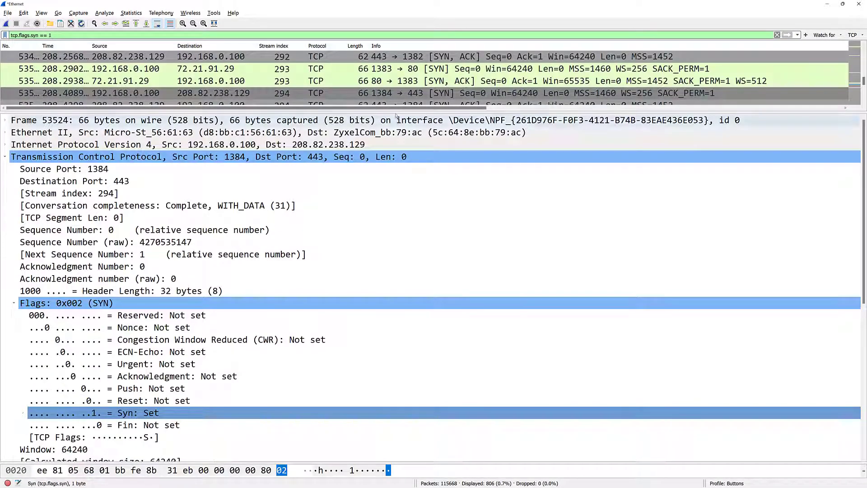
{"action": "left_click_drag", "start_coordinate": [399, 110], "coordinate": [412, 261]}
{"action": "left_click_drag", "start_coordinate": [412, 302], "coordinate": [412, 155]}
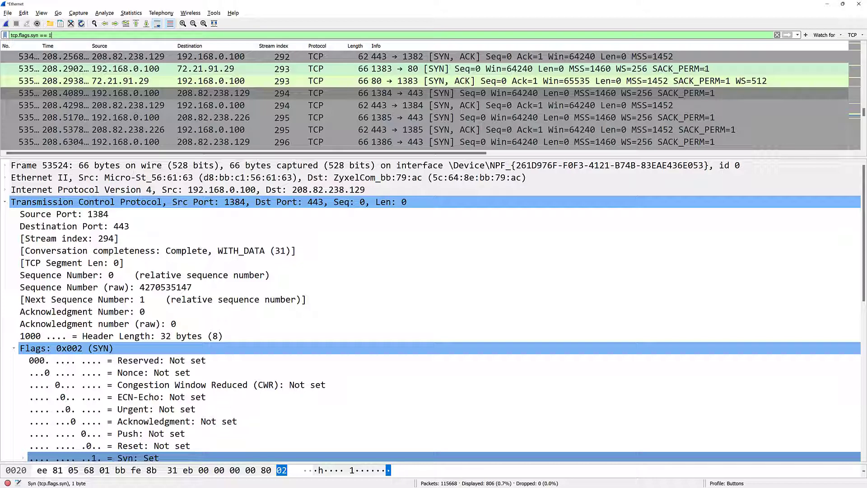
Step: Select the SYN packet from port 1383 to 80, collapse its TCP flags and examine its TCP options
{"action": "left_click", "coordinate": [586, 69]}
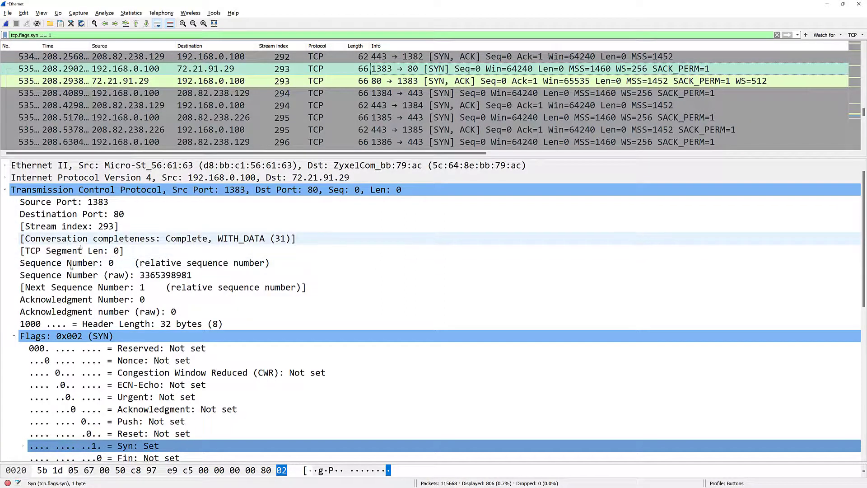
{"action": "left_click", "coordinate": [15, 336]}
{"action": "scroll", "coordinate": [173, 262], "scroll_direction": "down", "scroll_amount": 4}
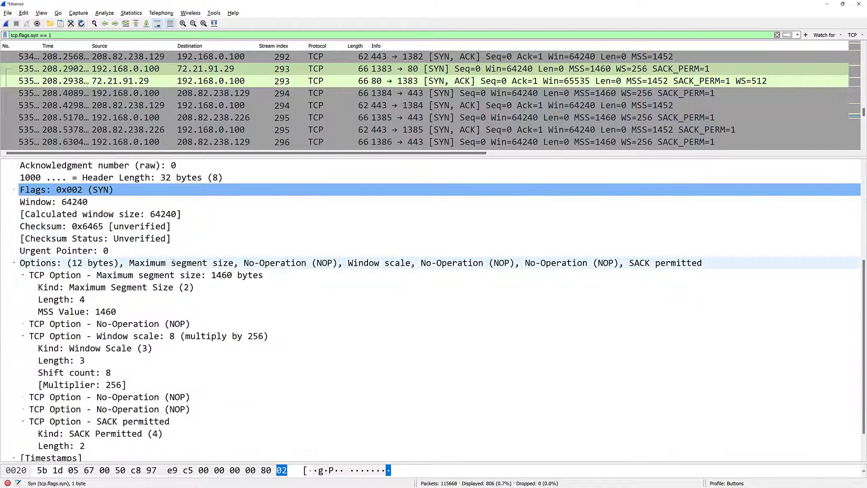
{"action": "left_click", "coordinate": [14, 263]}
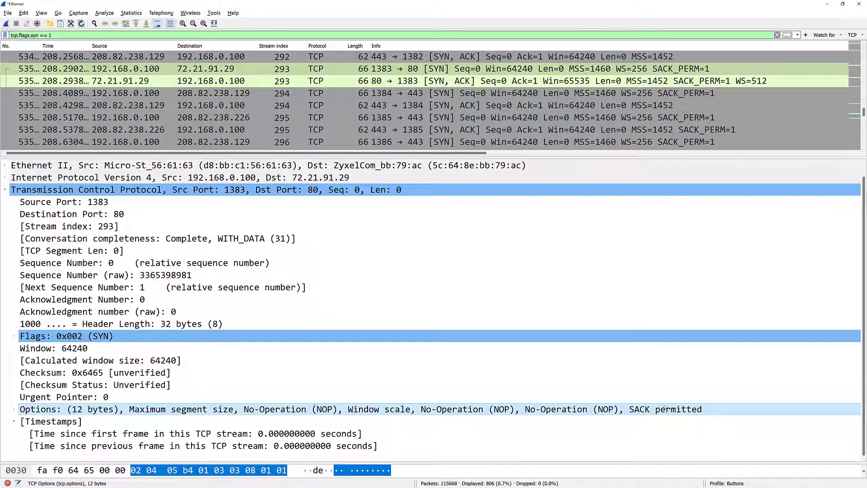
{"action": "left_click", "coordinate": [15, 410]}
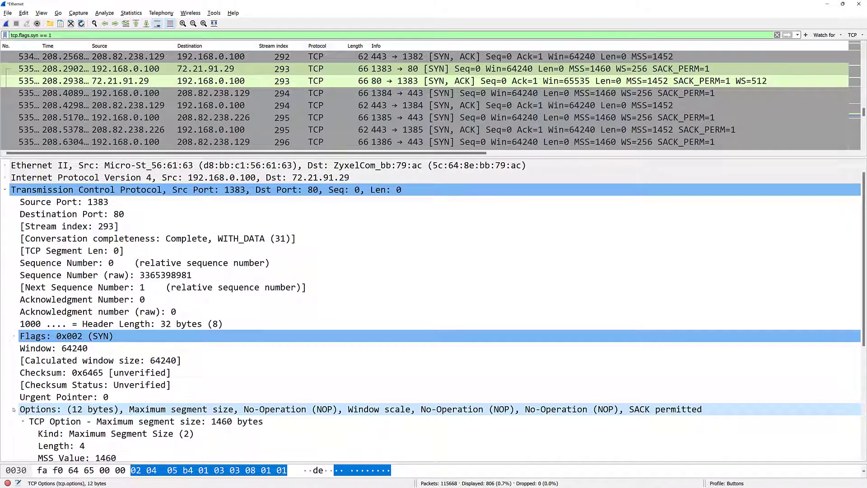
{"action": "scroll", "coordinate": [205, 336], "scroll_direction": "down", "scroll_amount": 5}
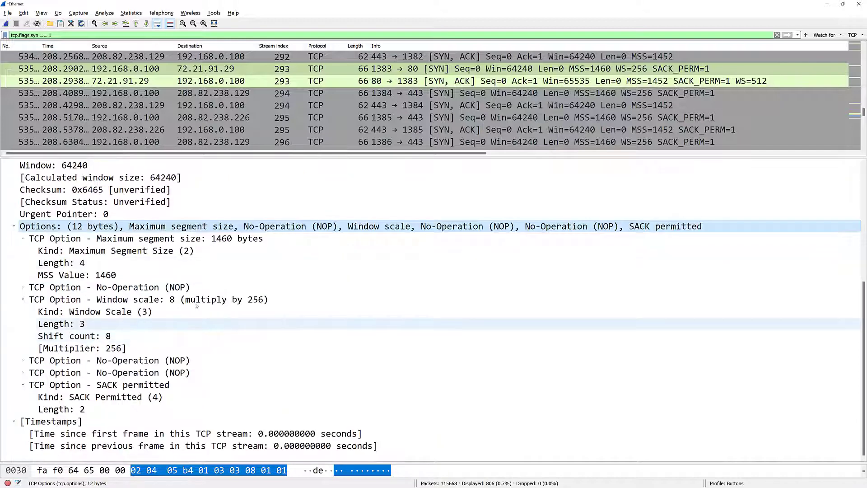
Step: Examine the Kind fields of the Maximum Segment Size and Window Scale TCP options
{"action": "left_click", "coordinate": [24, 238]}
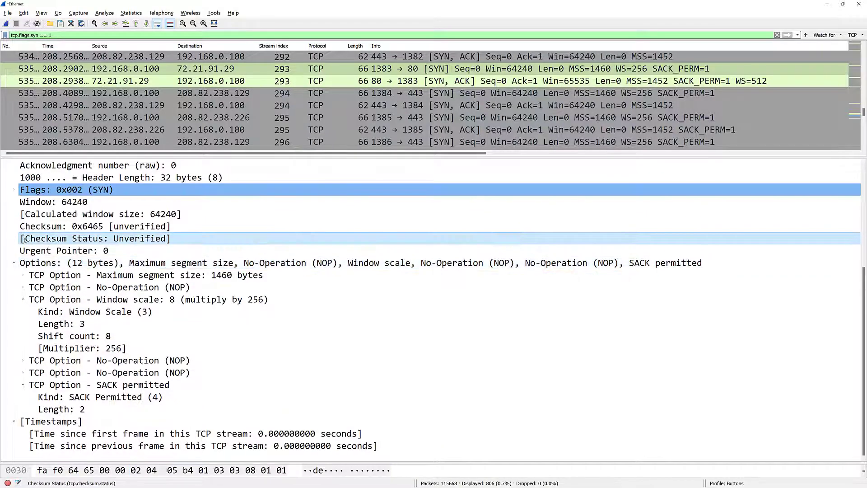
{"action": "left_click", "coordinate": [25, 275]}
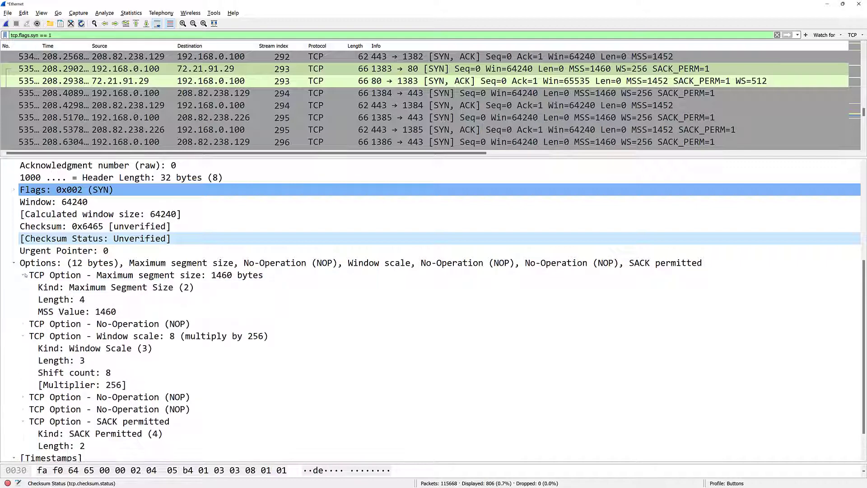
{"action": "left_click", "coordinate": [108, 287]}
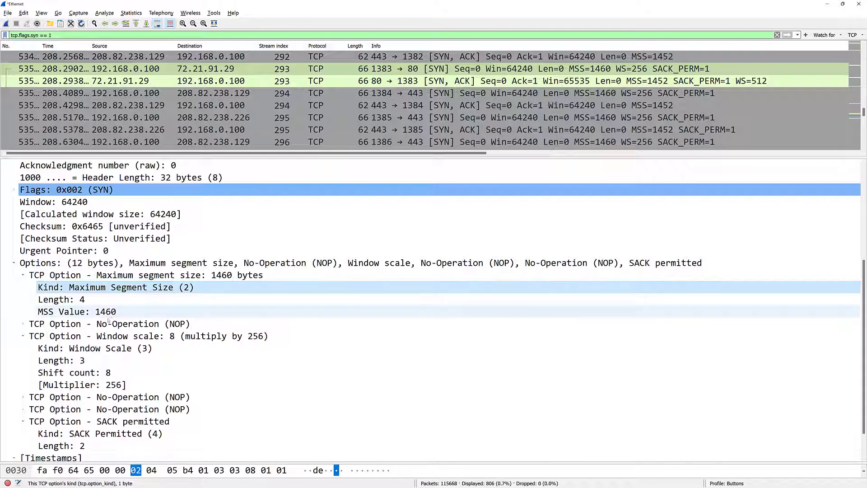
{"action": "left_click", "coordinate": [71, 349]}
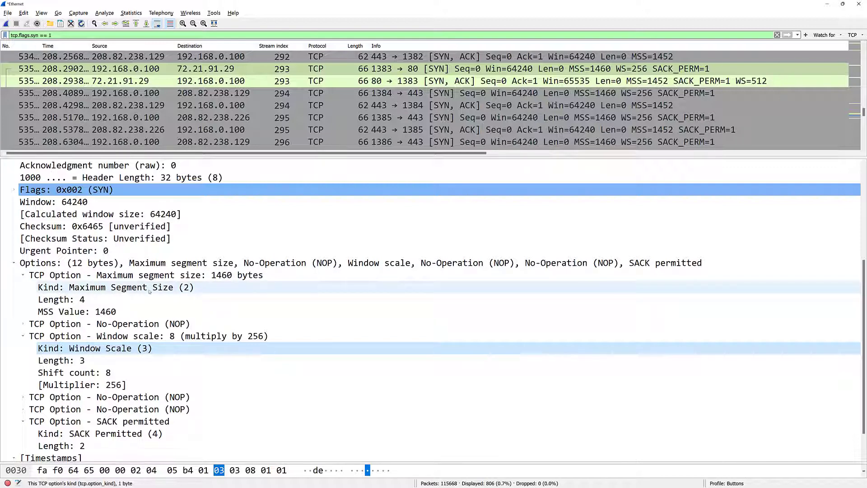
Step: Add the Maximum Segment Size option's Kind field to the SYN filter as an "and not" condition
{"action": "left_click", "coordinate": [98, 287]}
{"action": "left_click_drag", "start_coordinate": [84, 94], "coordinate": [59, 35]}
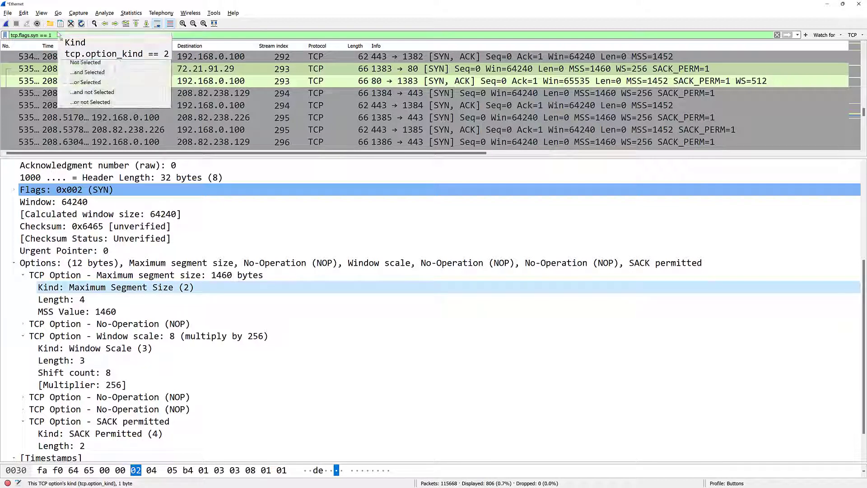
{"action": "left_click", "coordinate": [121, 92]}
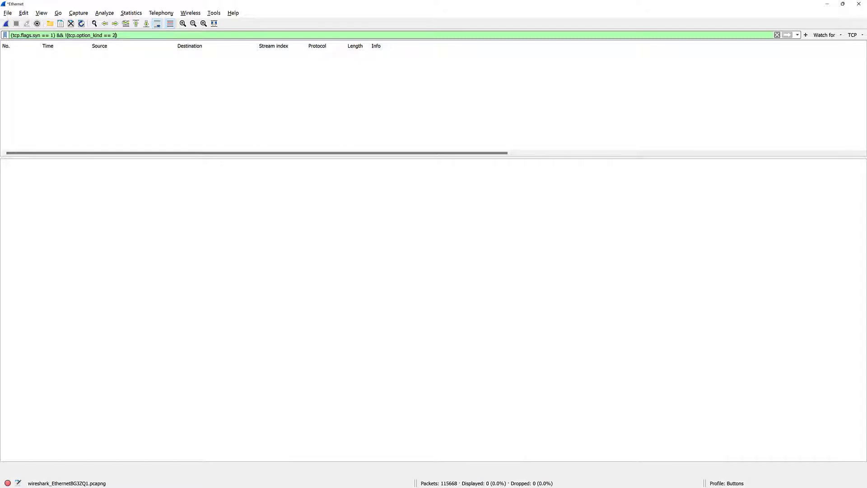
Step: Remove the parentheses around tcp.option_kind == 2 in the filter and open a parenthesis before its negation
{"action": "key", "text": "Delete"}
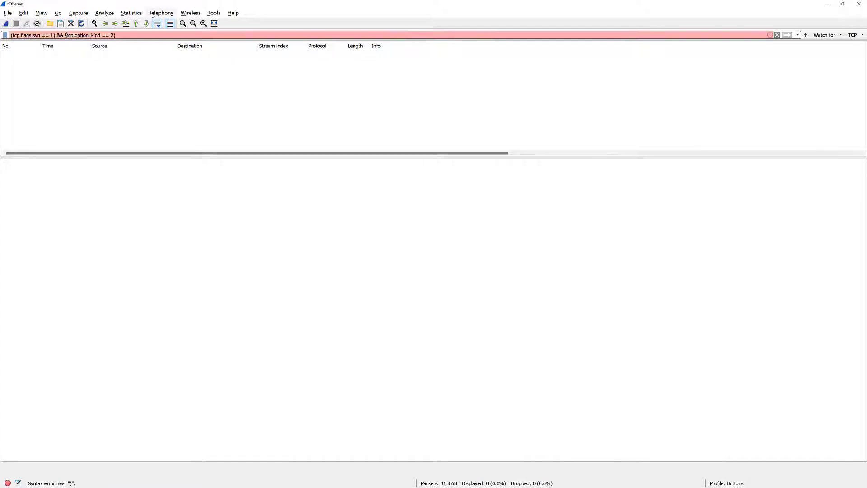
{"action": "key", "text": "BackSpace"}
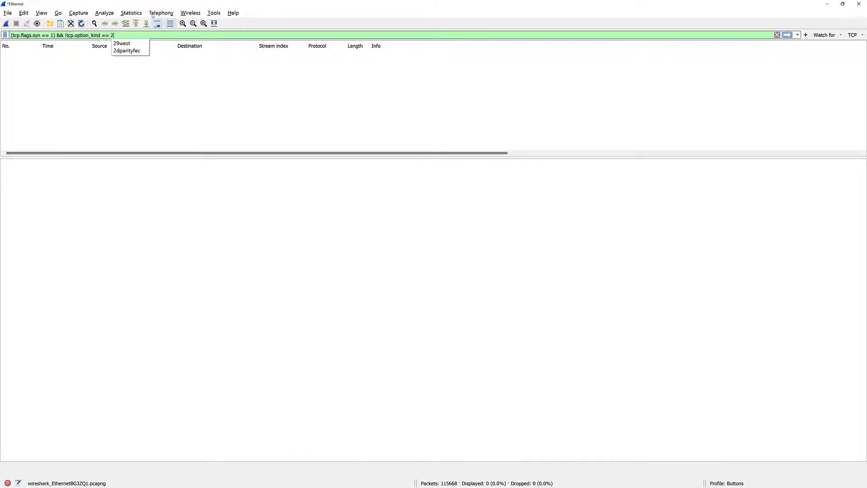
{"action": "key", "text": "ctrl+Left"}
{"action": "key", "text": "ctrl+Left"}
{"action": "key", "text": "ctrl+Left"}
{"action": "key", "text": "Left"}
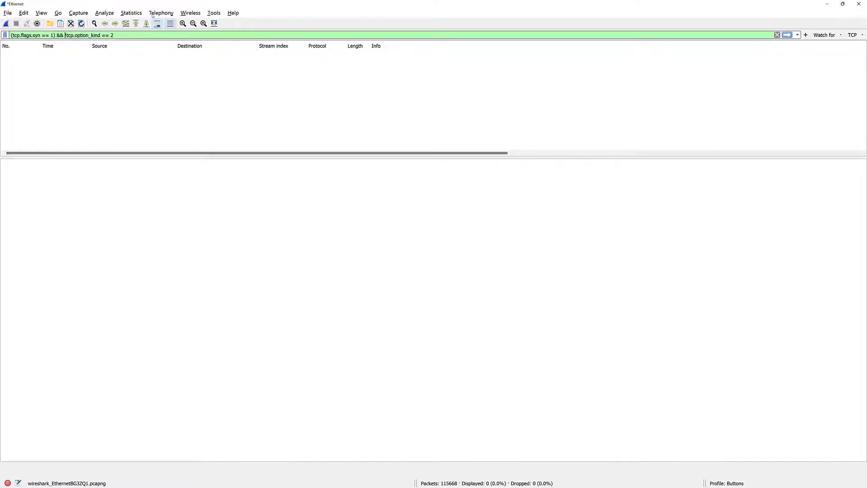
{"action": "type", "text": "("}
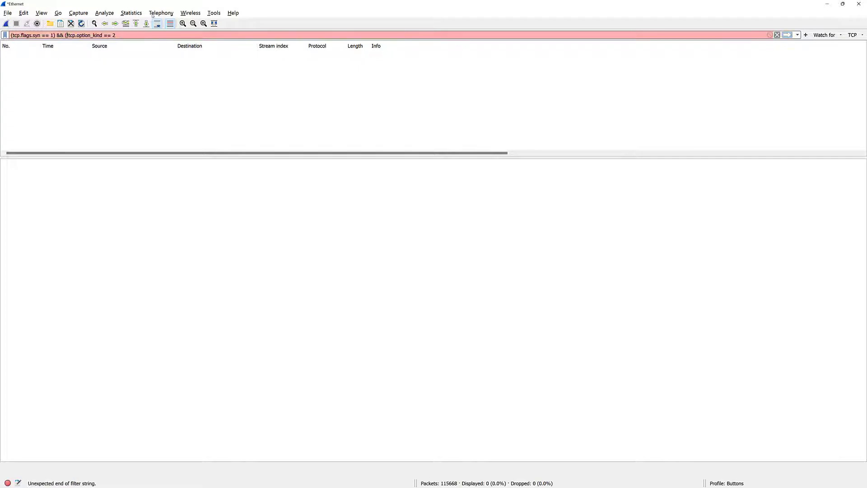
Step: Duplicate the !tcp.option_kind == 2 condition at the end of the filter, joined with an || operator
{"action": "key", "text": "End"}
{"action": "key", "text": "shift+ctrl+Left"}
{"action": "key", "text": "shift+ctrl+Left"}
{"action": "key", "text": "shift+ctrl+Left"}
{"action": "key", "text": "shift+ctrl+Left"}
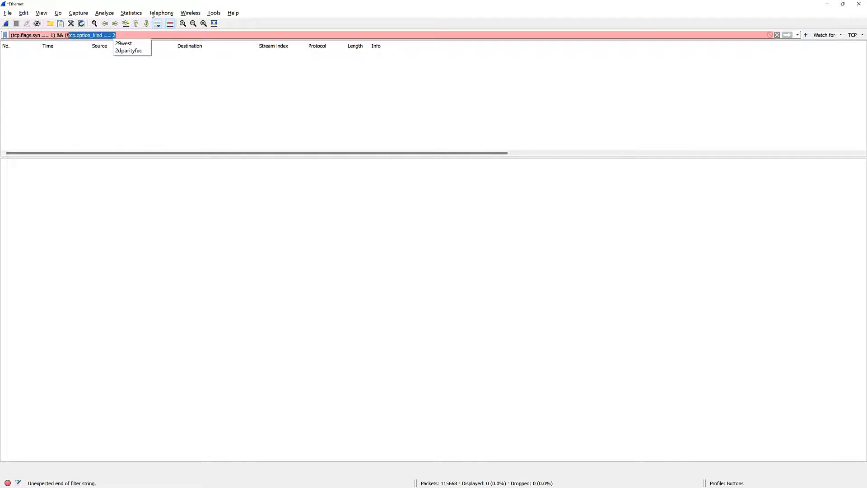
{"action": "key", "text": "Escape"}
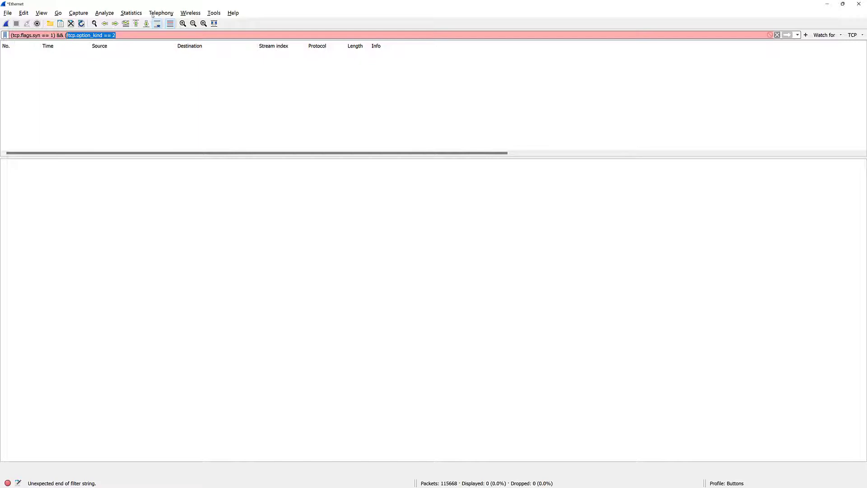
{"action": "key", "text": "End"}
{"action": "type", "text": "||"}
{"action": "type", "text": "!tcp.option_kind == 2"}
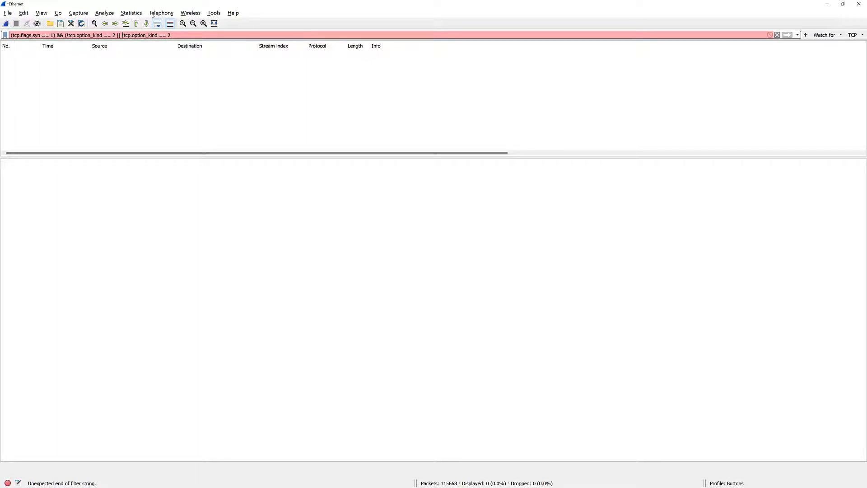
Step: Change the second option_kind condition's value to 3, append || !tcp.option_kind == 4 and close the parenthesis
{"action": "key", "text": "End"}
{"action": "key", "text": "BackSpace"}
{"action": "type", "text": "3 ||"}
{"action": "type", "text": "!tcp.option_kind == 2"}
{"action": "key", "text": "shift+Left"}
{"action": "type", "text": "4)"}
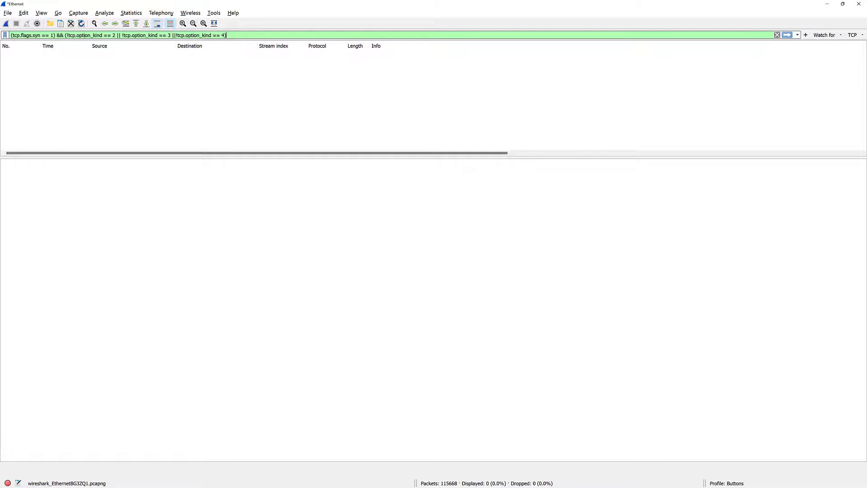
Step: Save the current filter as a filter button labelled TCP//Missing Options
{"action": "left_click", "coordinate": [229, 35]}
{"action": "left_click", "coordinate": [806, 34]}
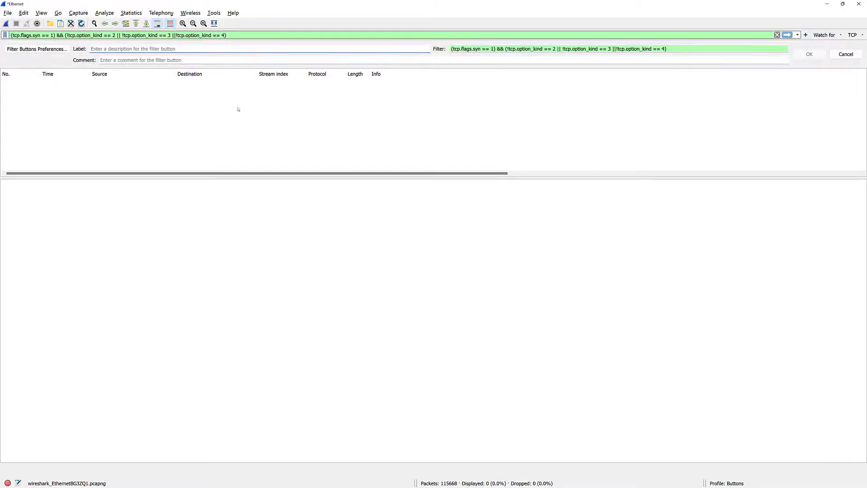
{"action": "type", "text": "TCP"}
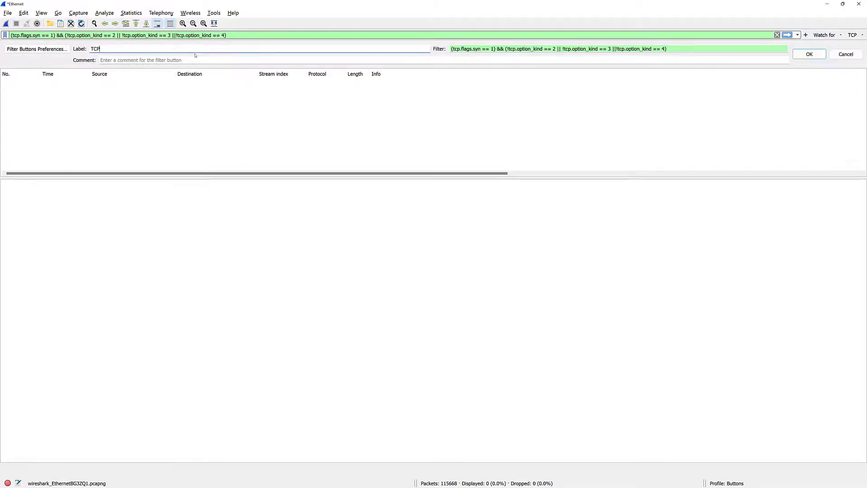
{"action": "type", "text": "//Missing Options"}
{"action": "left_click", "coordinate": [809, 54]}
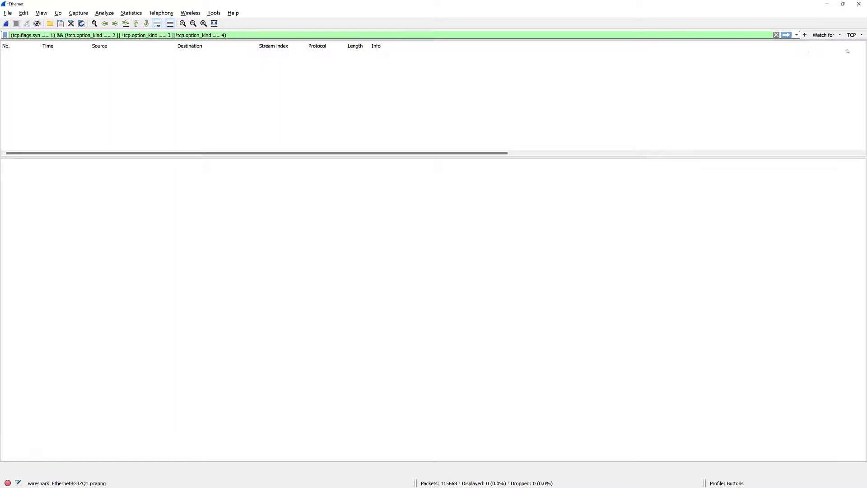
Step: Apply the TCP group's Missing Options filter button and examine the matching packets, selecting the SYN, ACK from port 443 to 1385
{"action": "left_click", "coordinate": [853, 35]}
{"action": "left_click", "coordinate": [824, 57]}
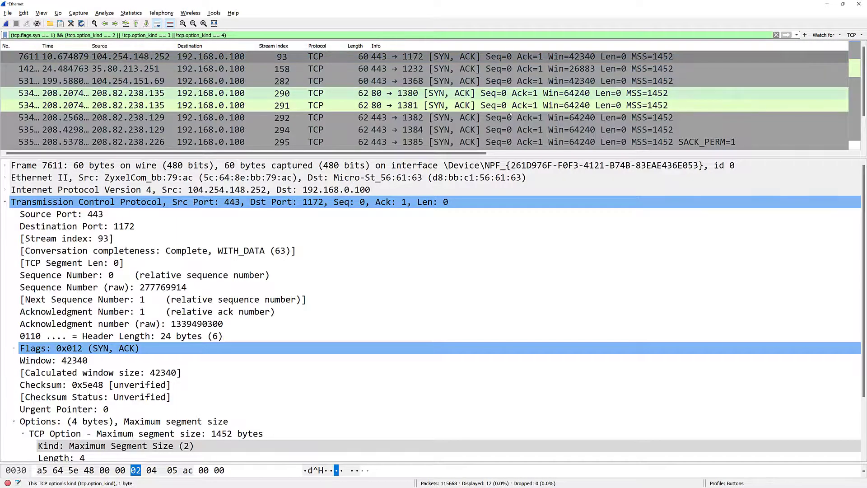
{"action": "left_click_drag", "start_coordinate": [492, 156], "coordinate": [489, 249]}
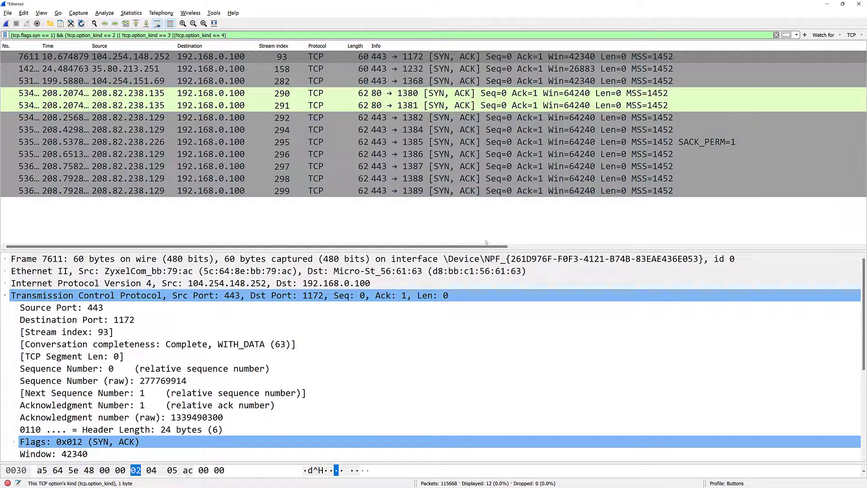
{"action": "left_click", "coordinate": [652, 53]}
{"action": "left_click", "coordinate": [675, 141]}
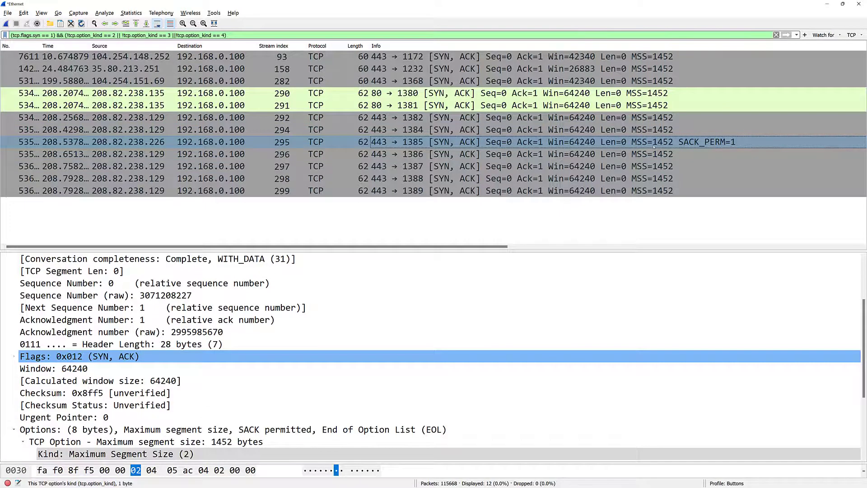